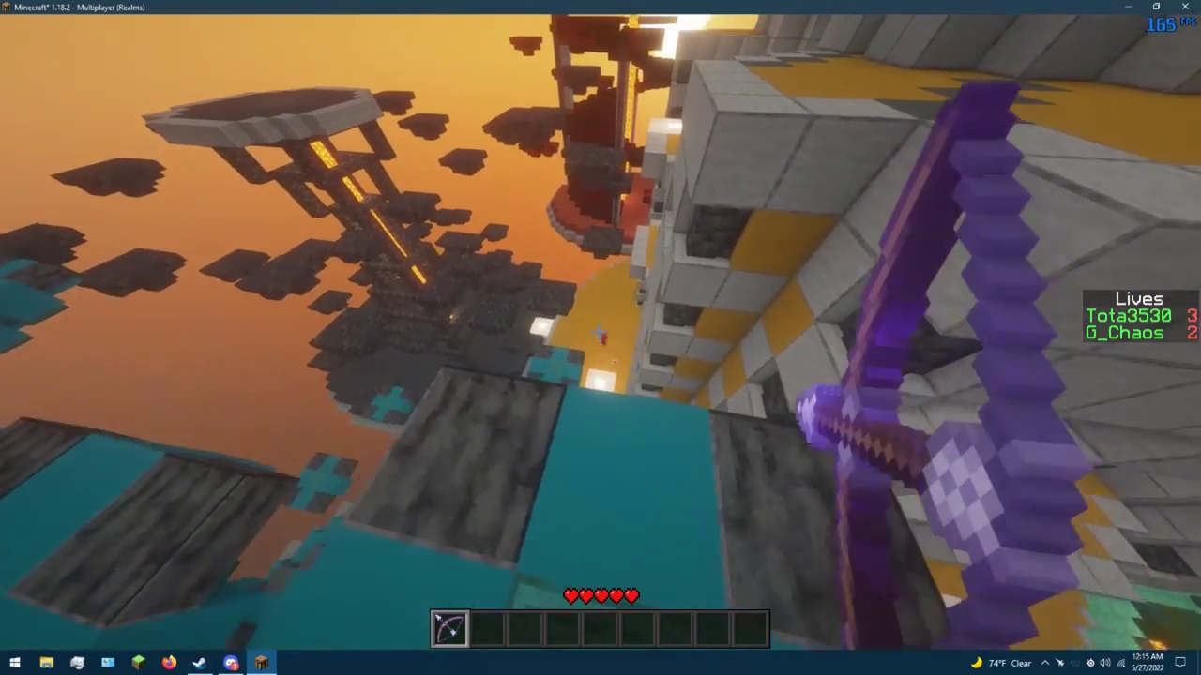
right_click(600, 338)
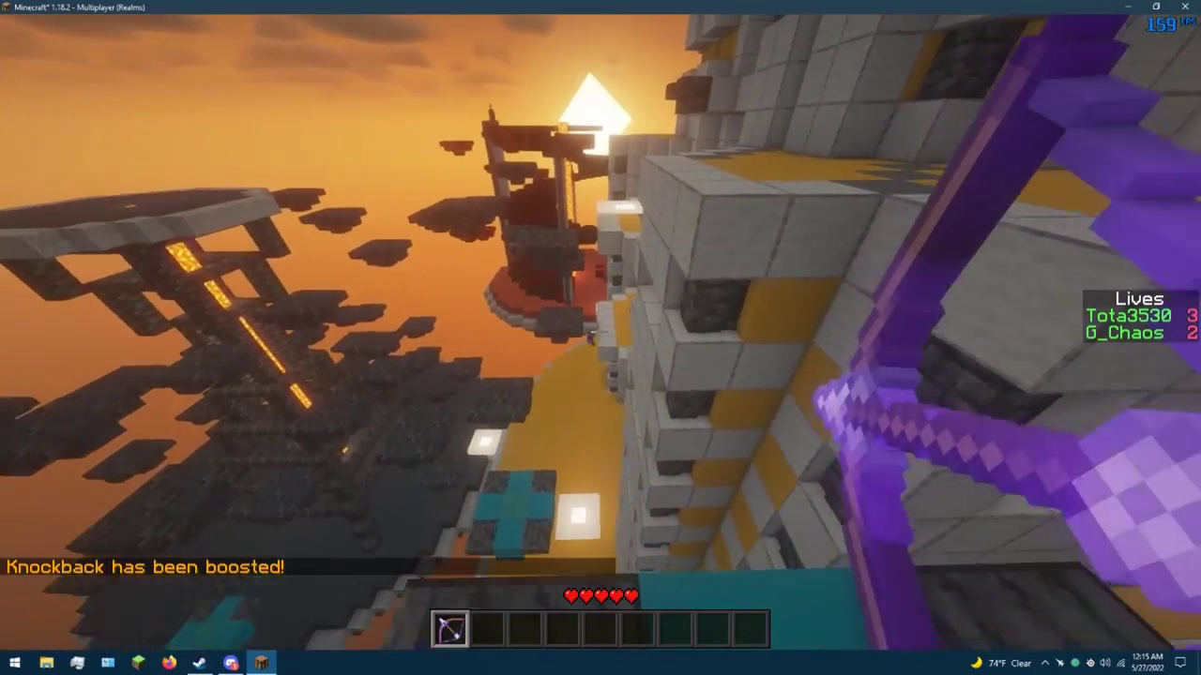
right_click(600, 338)
key("4")
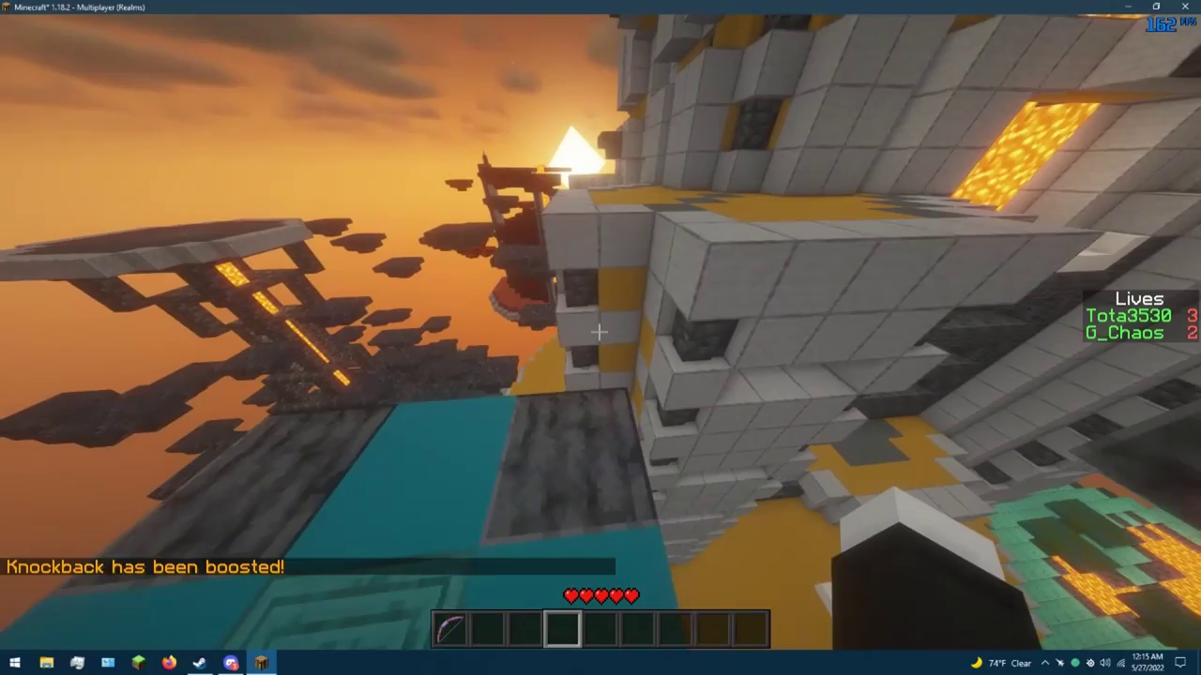
key("1")
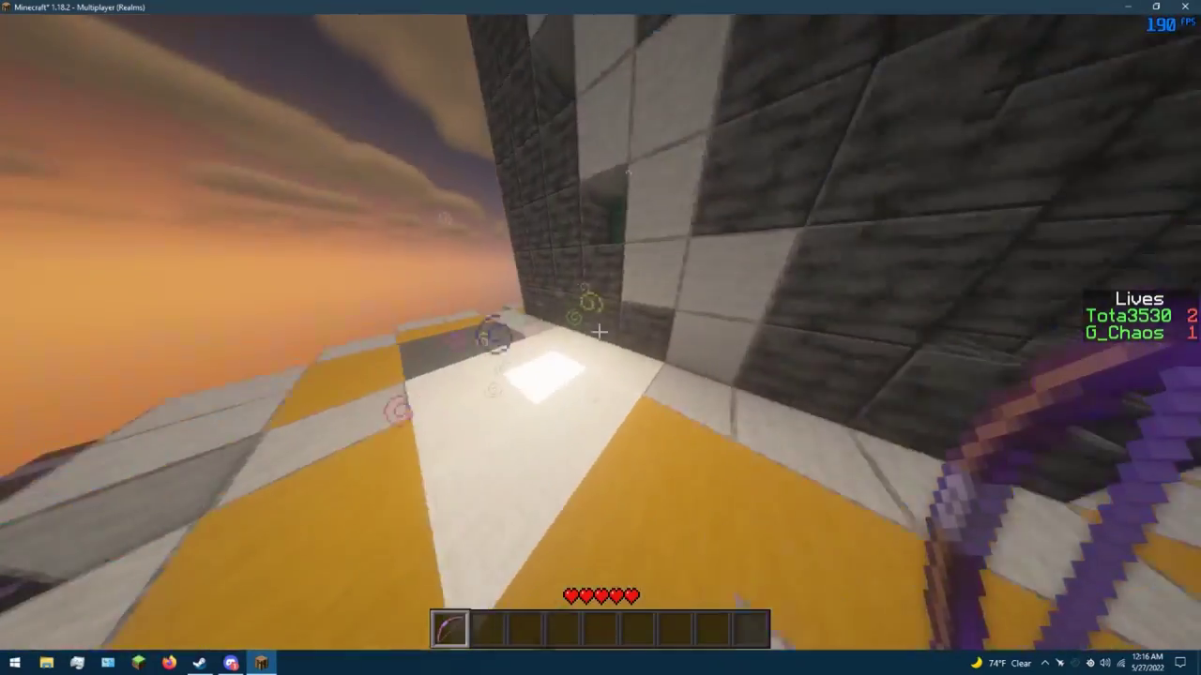
right_click(598, 331)
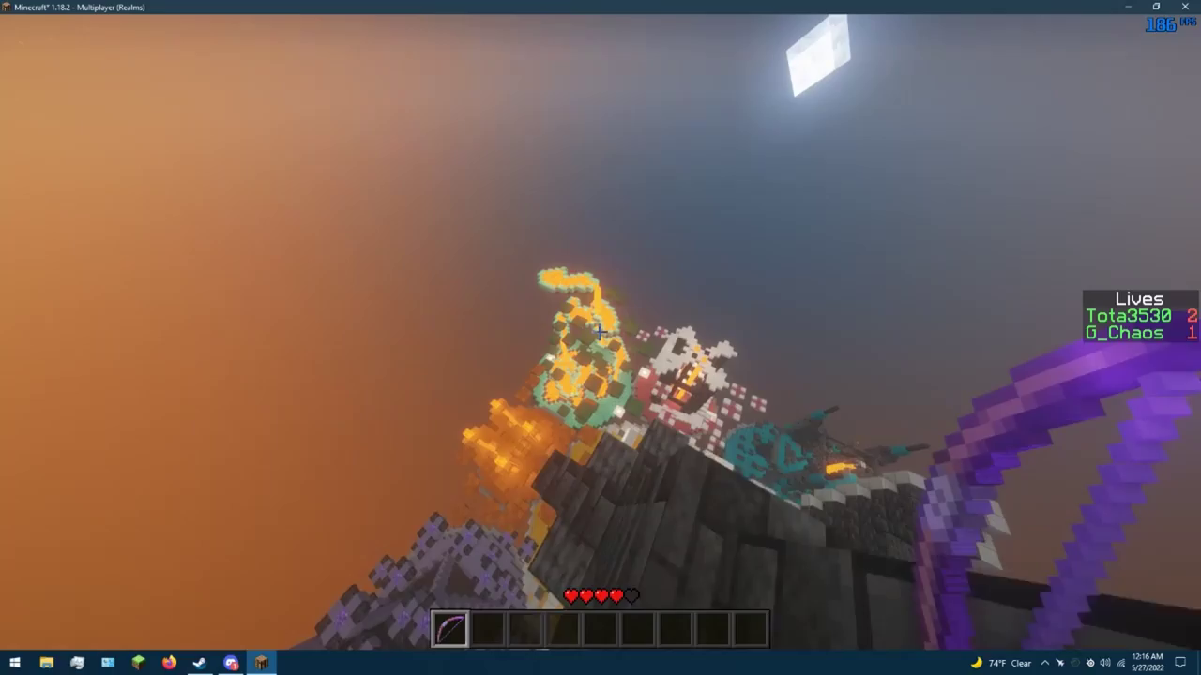
right_click(599, 331)
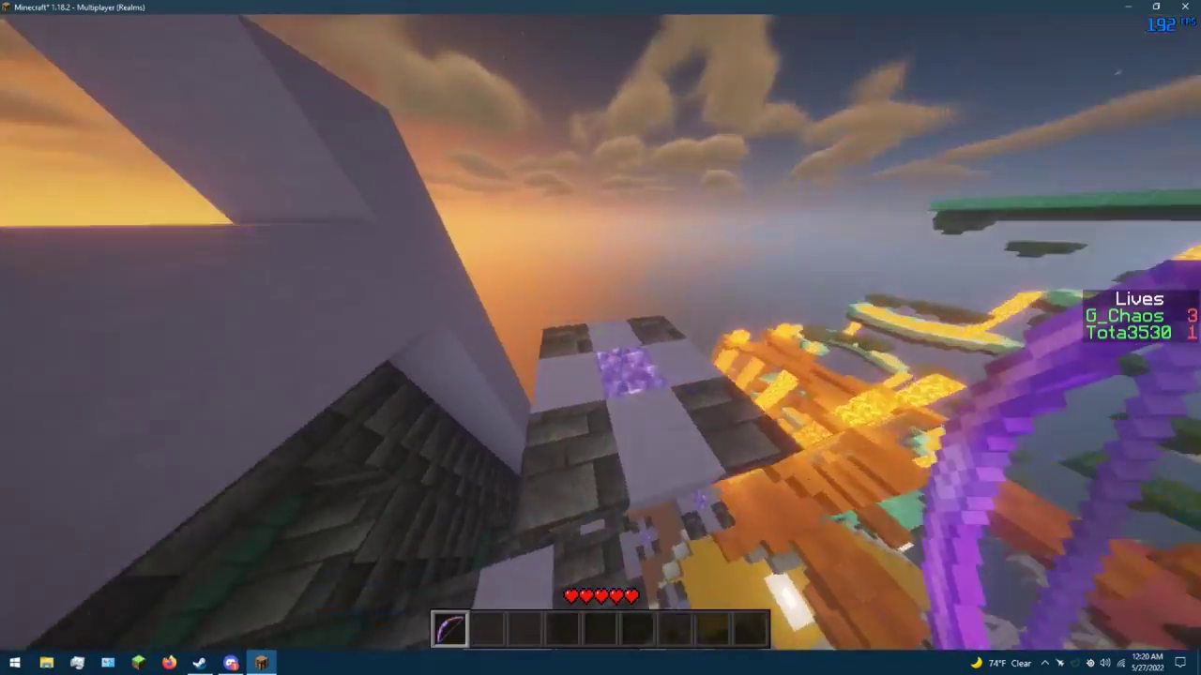
right_click(599, 331)
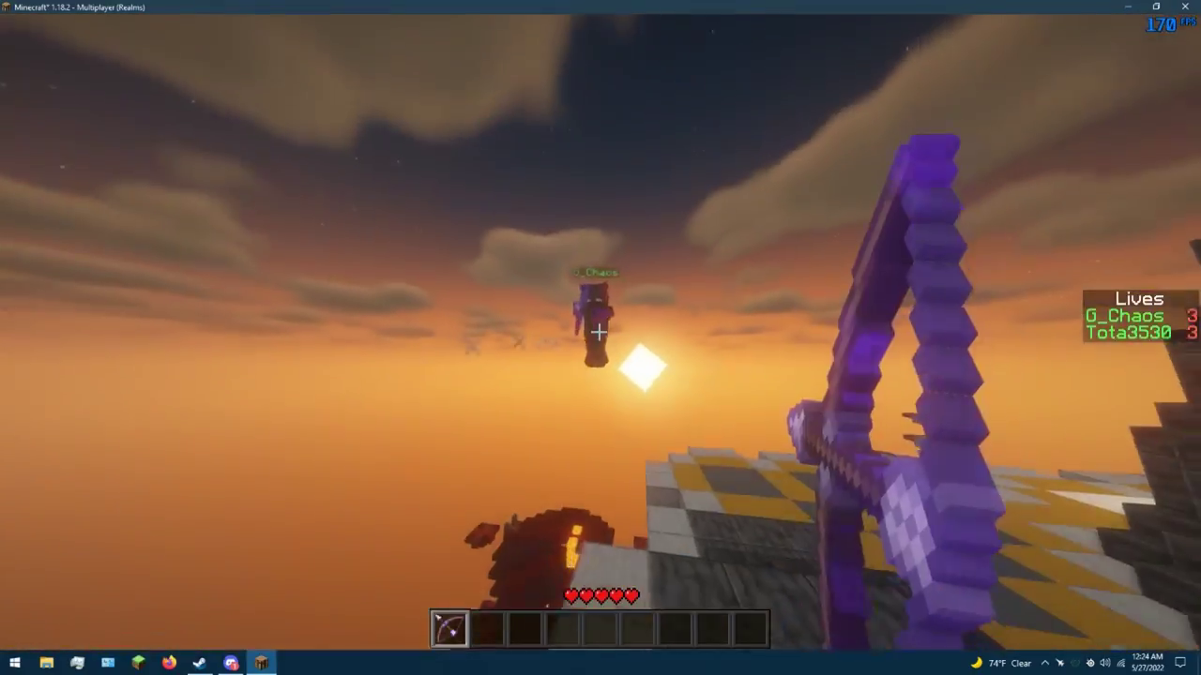
right_click(598, 331)
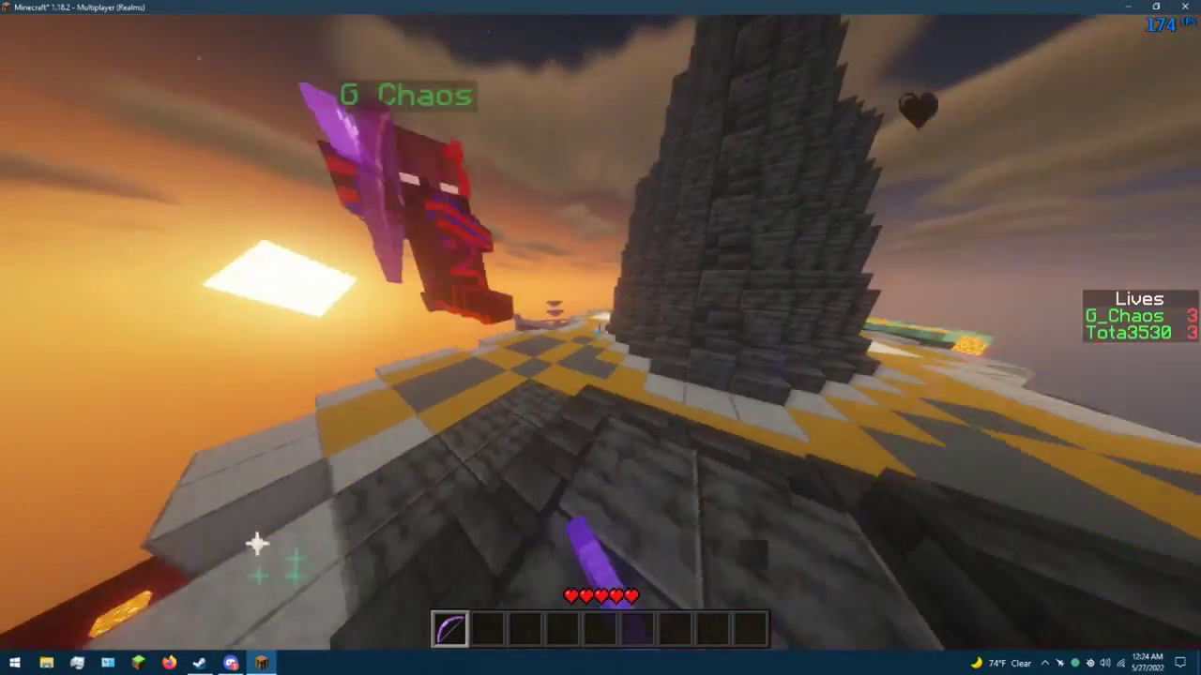
right_click(599, 331)
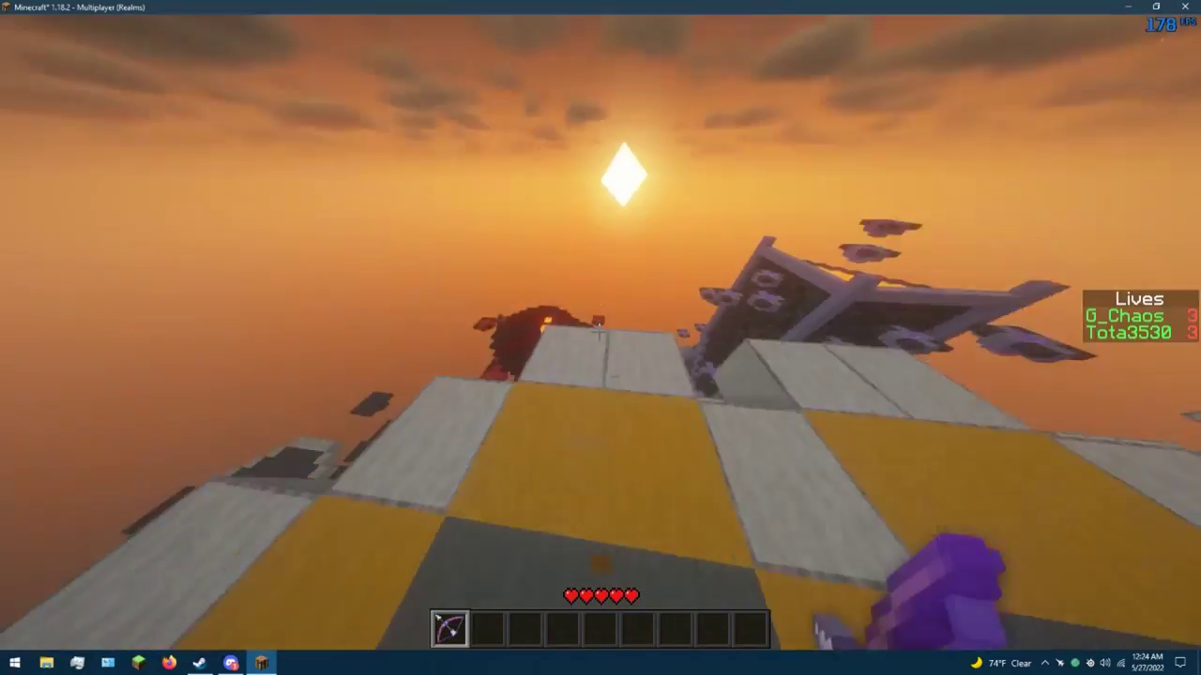
right_click(599, 331)
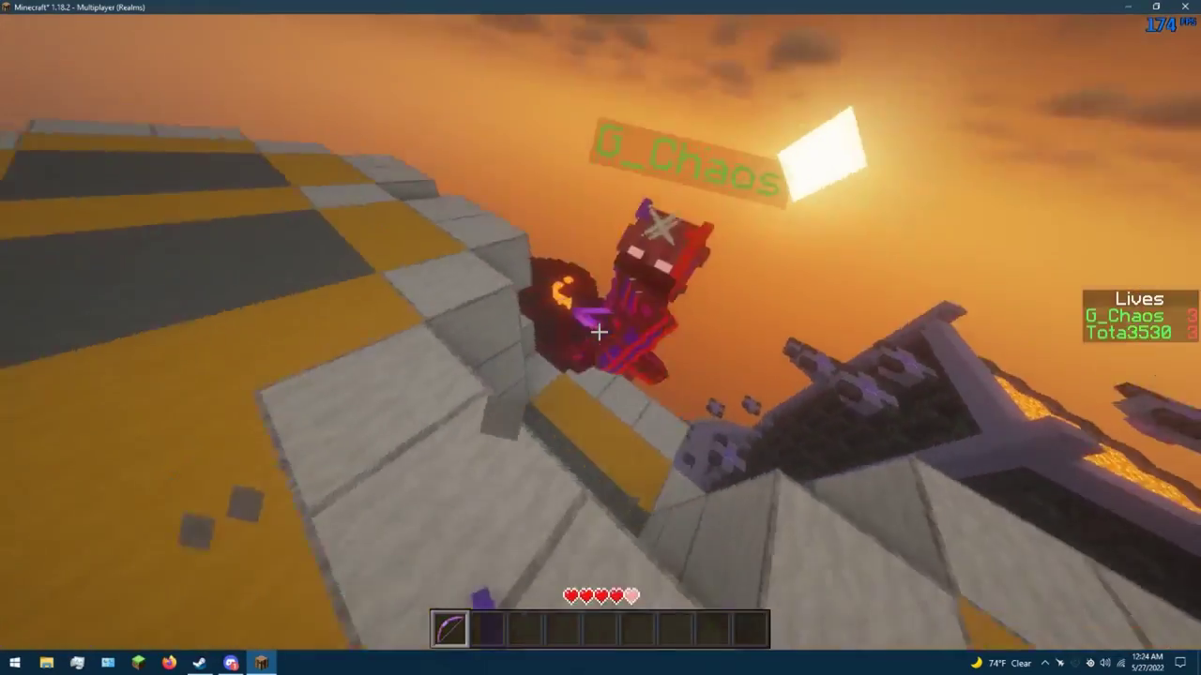
left_click(598, 332)
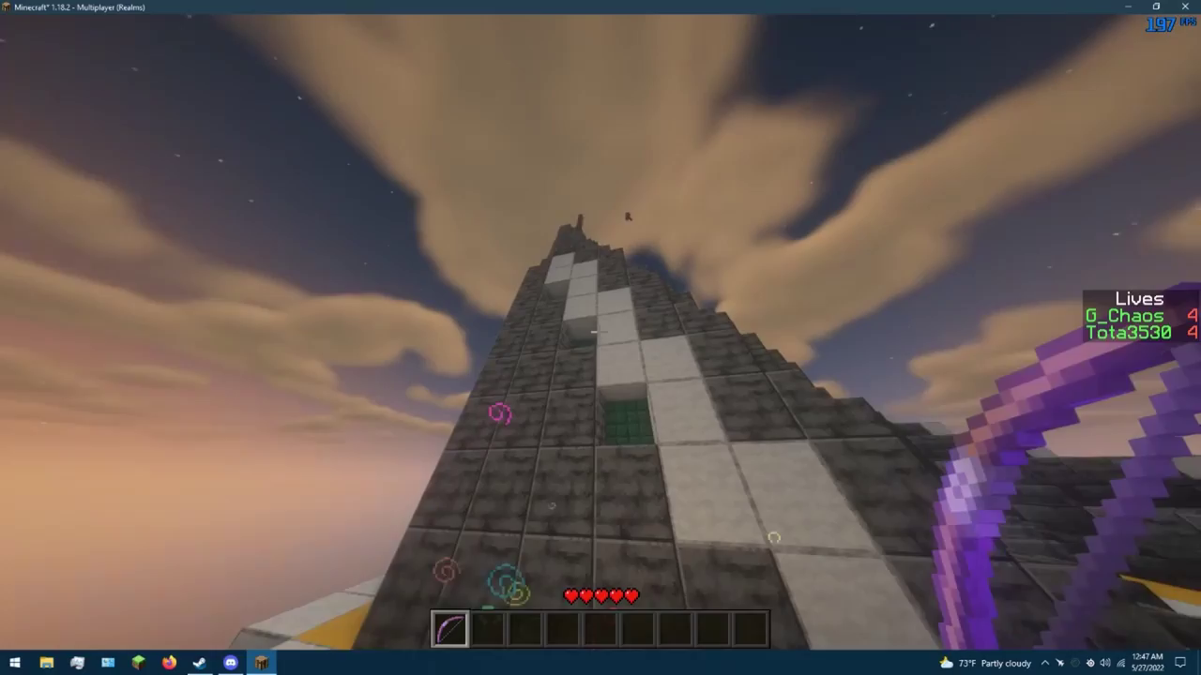
right_click(598, 331)
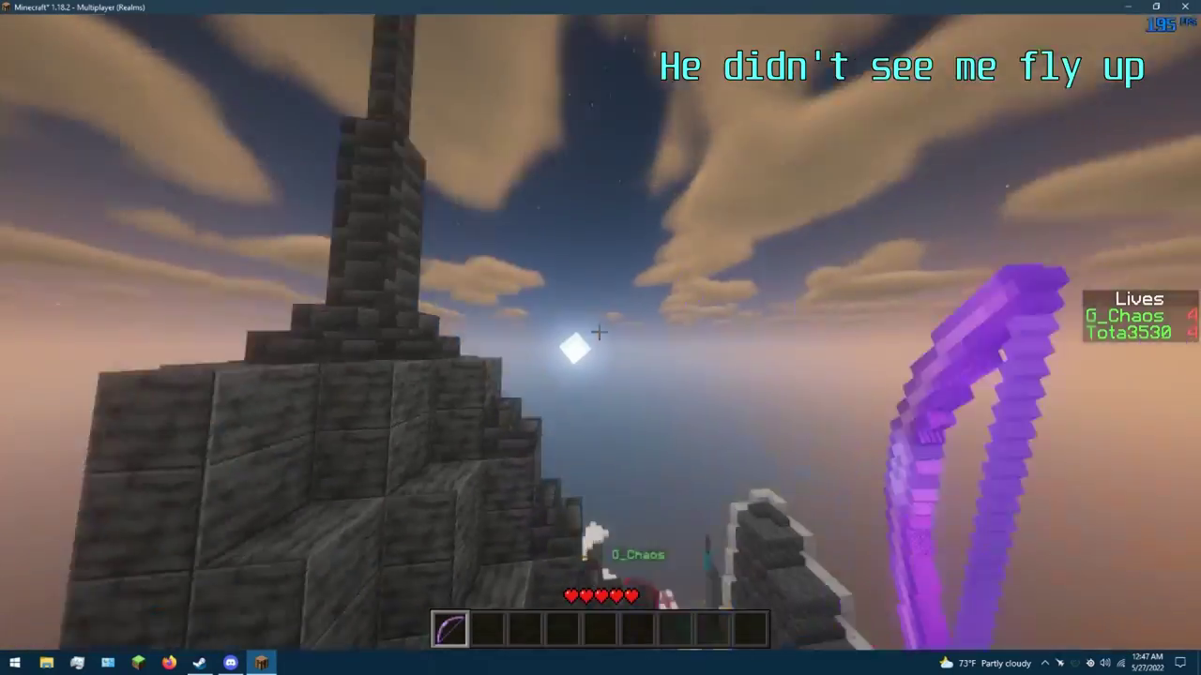
right_click(598, 331)
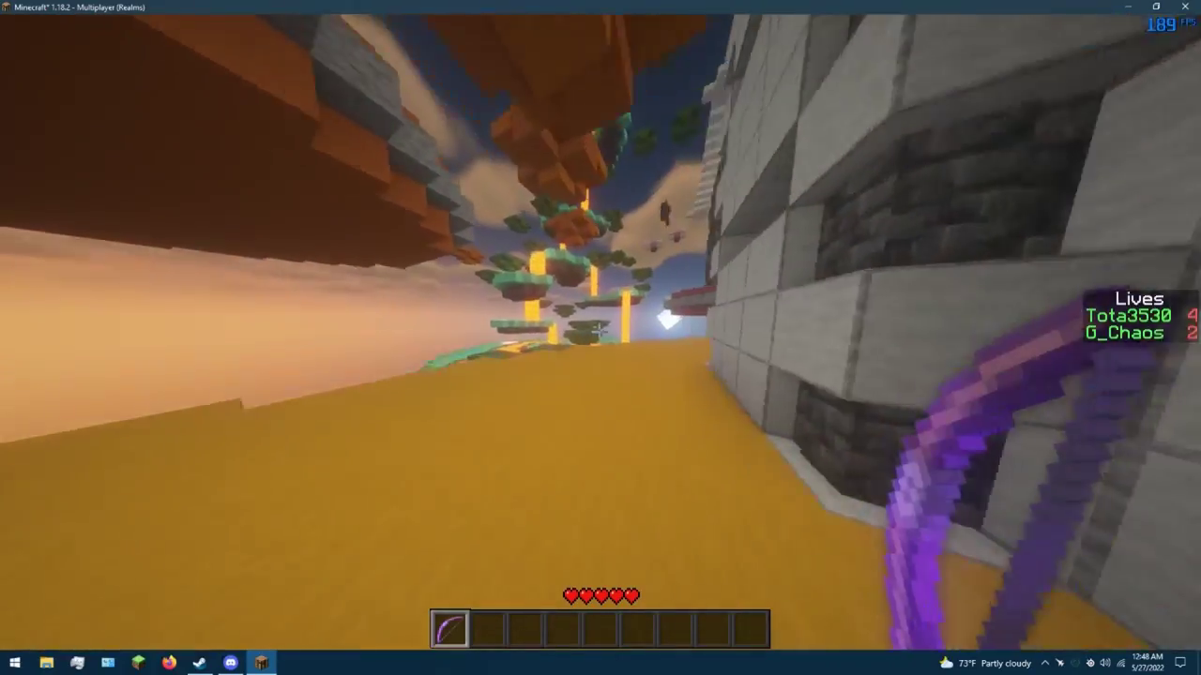
right_click(599, 332)
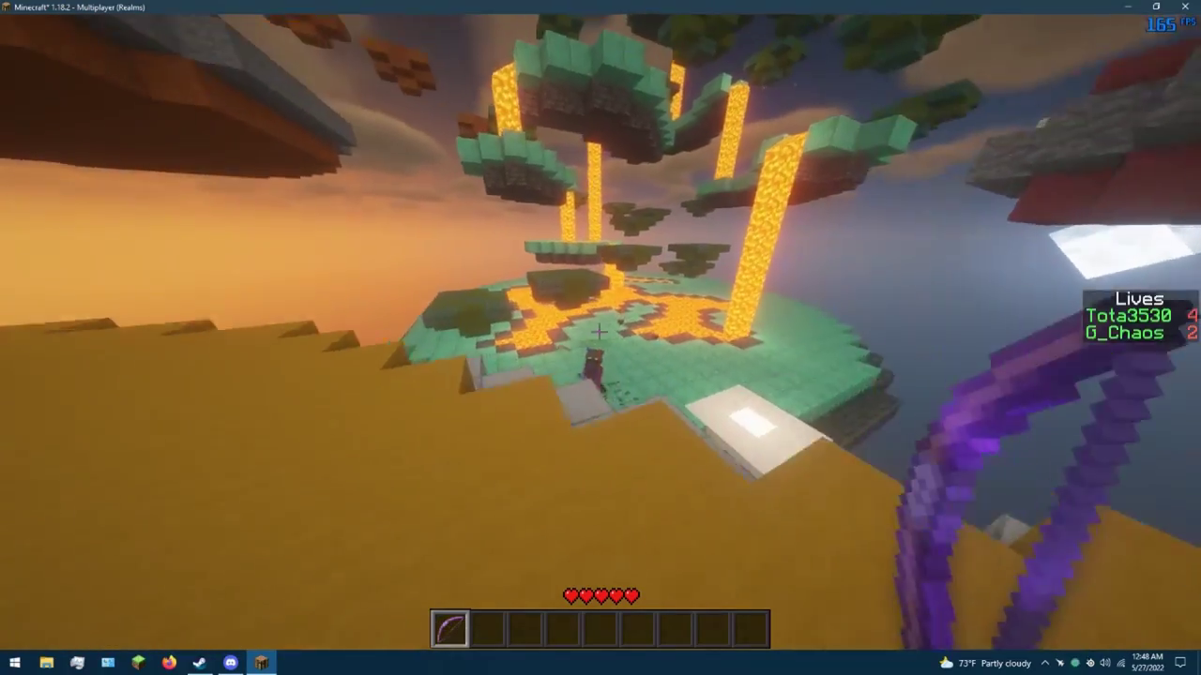
right_click(599, 332)
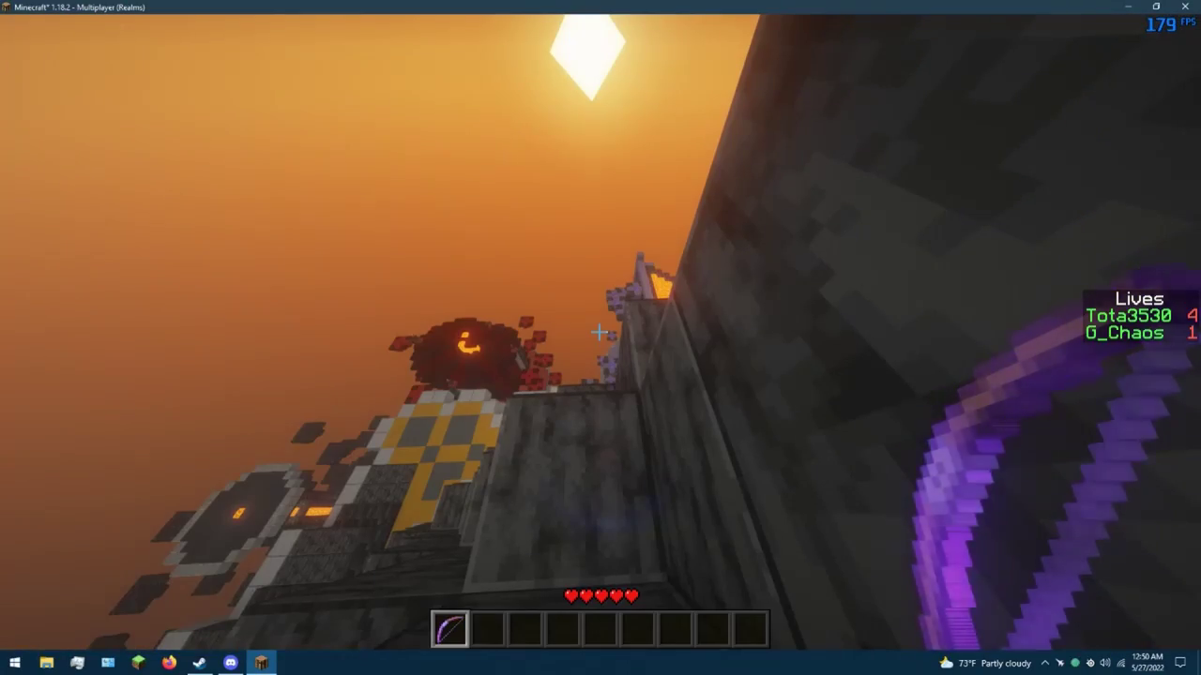
right_click(598, 331)
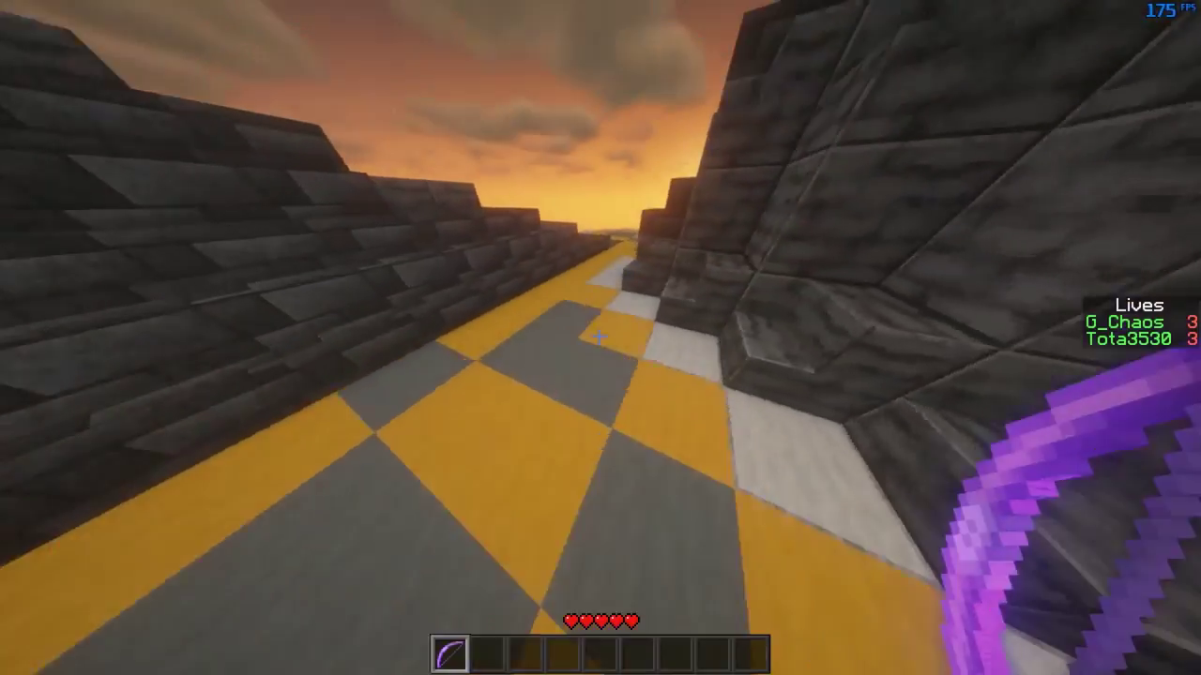
right_click(599, 336)
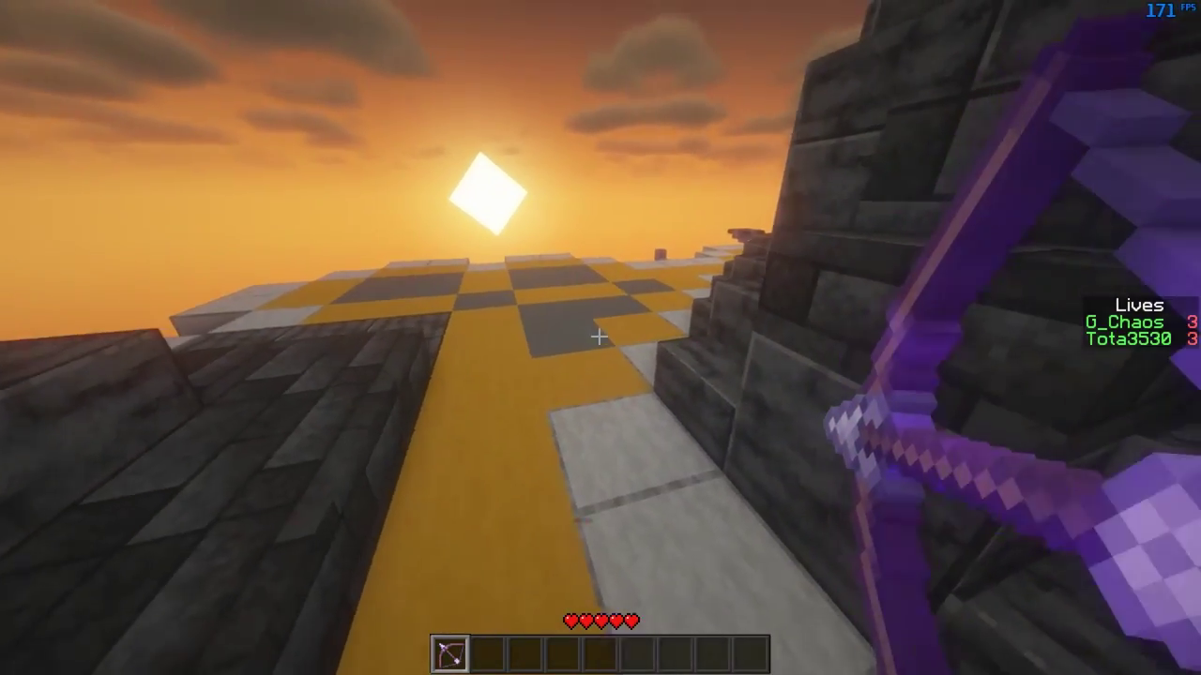
key("2")
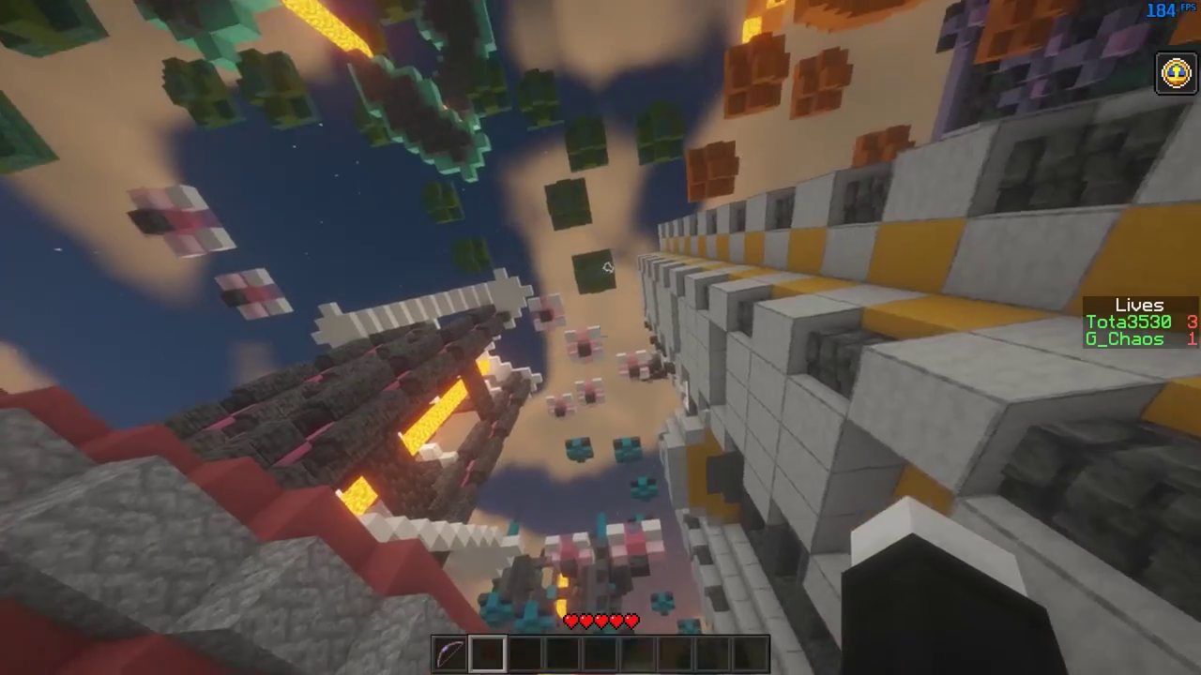
key("1")
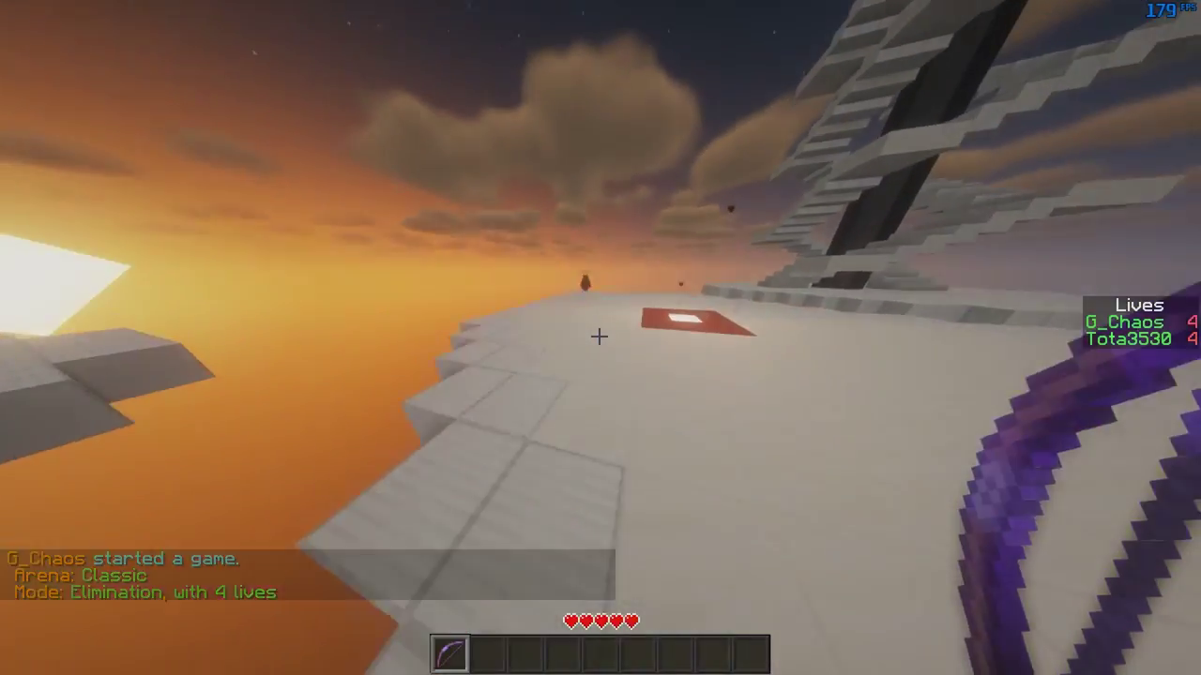
key("w")
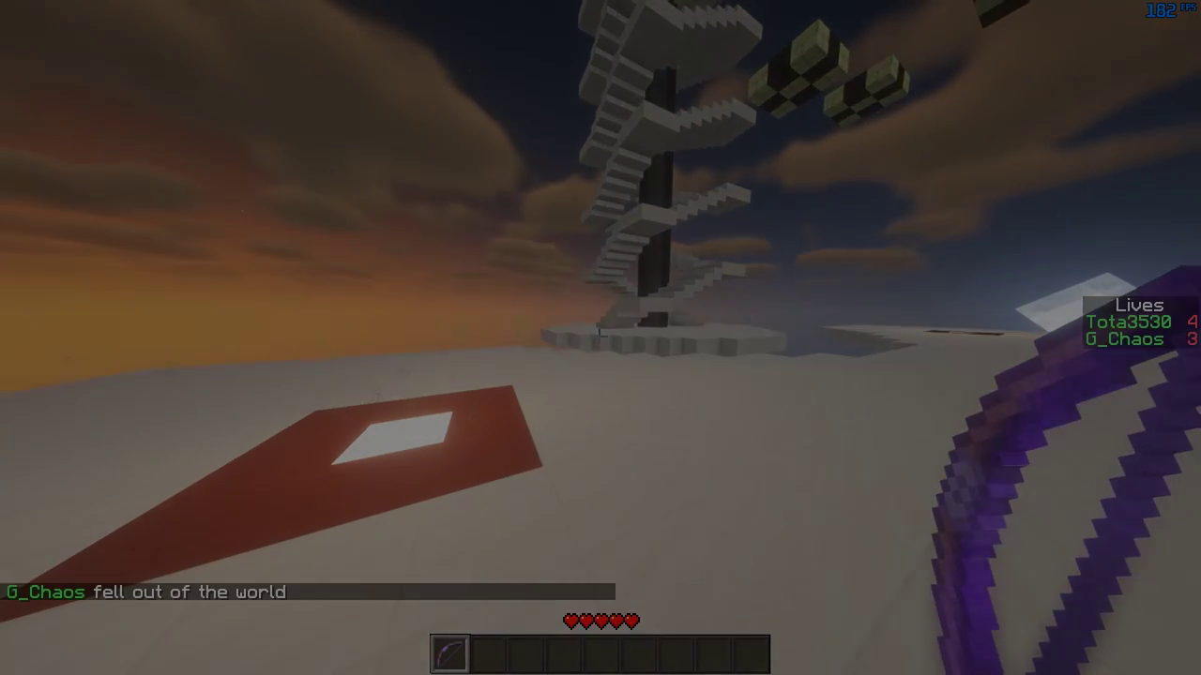